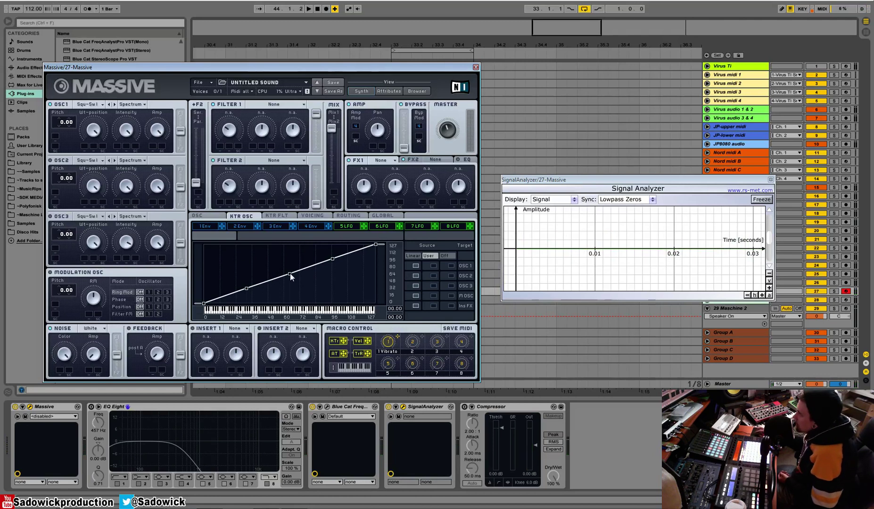
Step: Switch oscillator 1's key tracking from Off to the straight Linear ramp
click(451, 267)
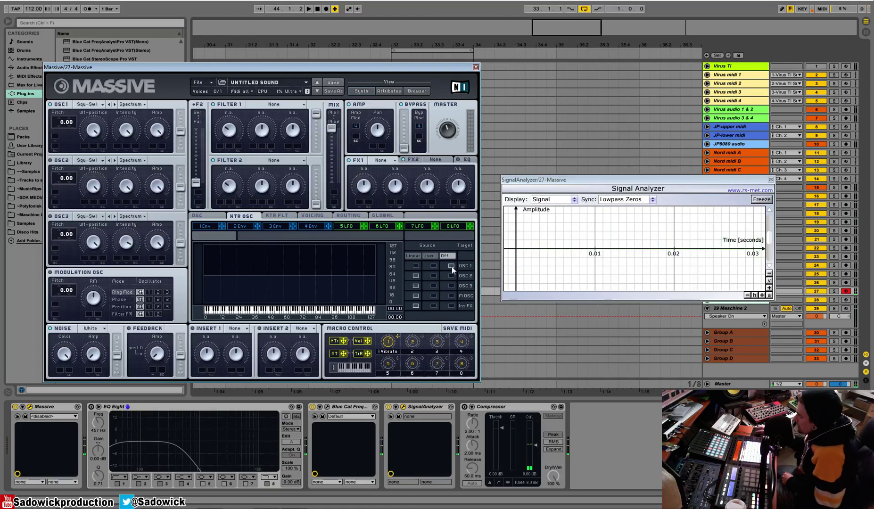
click(415, 265)
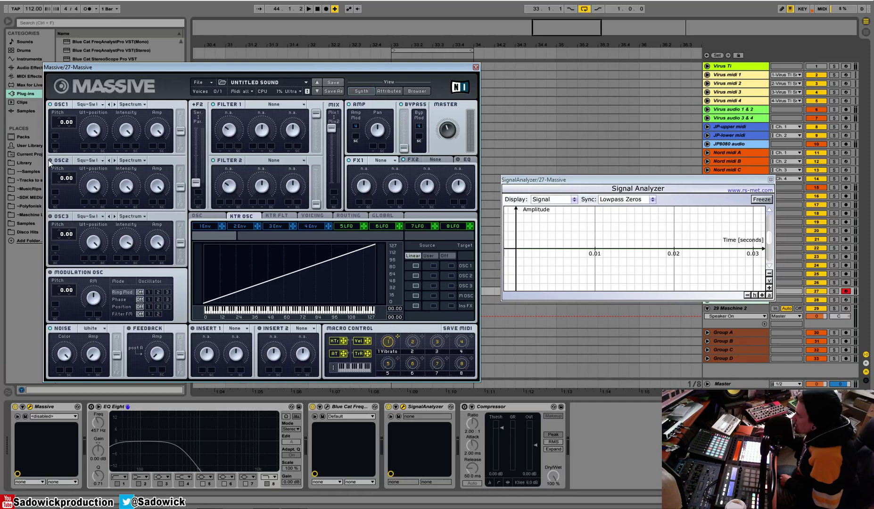
Step: Try Flenders I, then load Digi Cook I into oscillator 2 and raise its pitch to 23.00
click(88, 160)
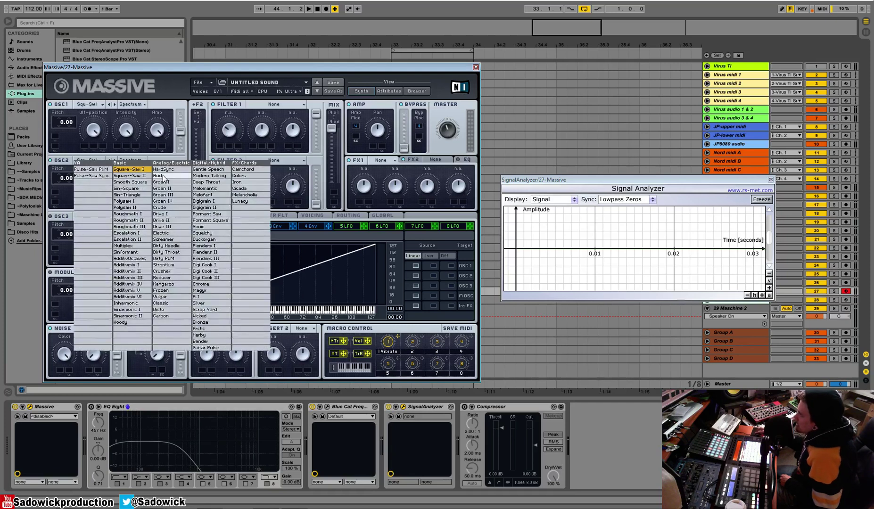
click(218, 245)
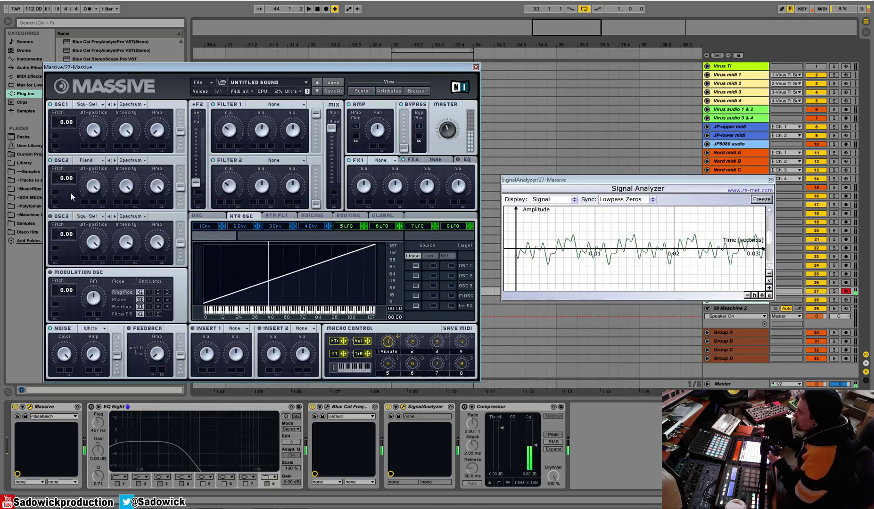
drag(71, 192, 63, 159)
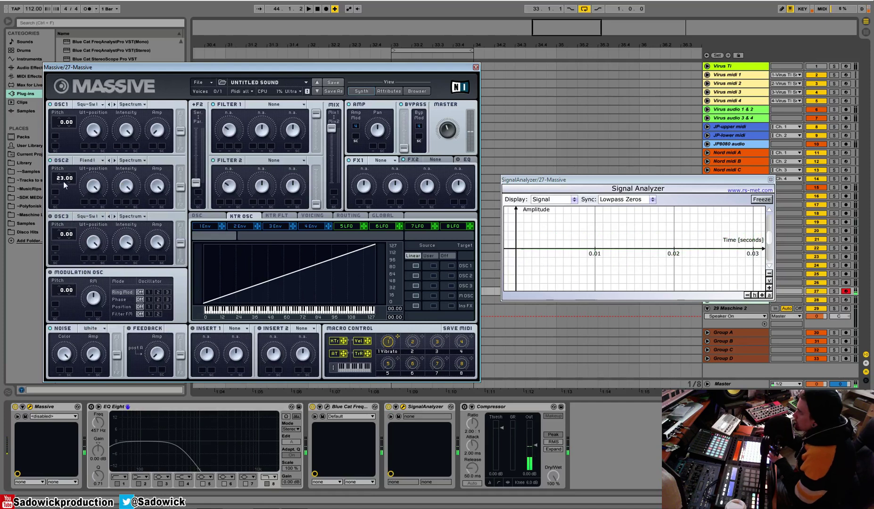
click(89, 160)
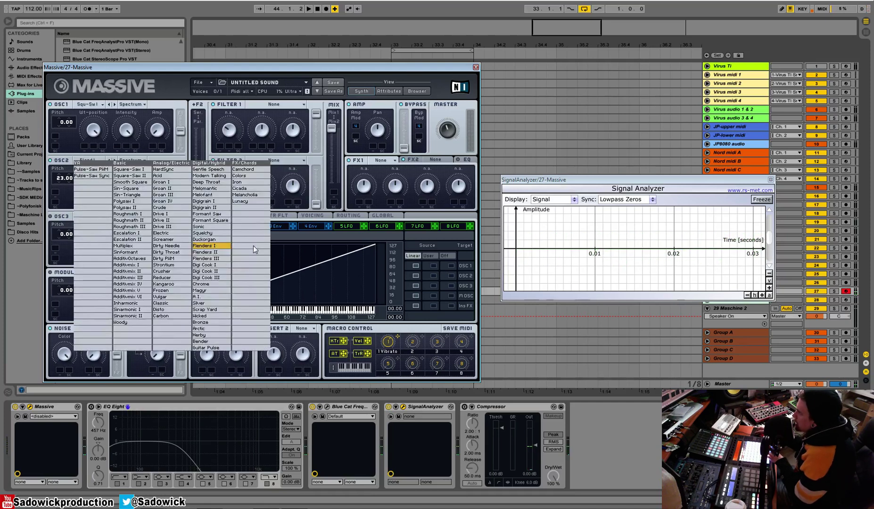
click(210, 265)
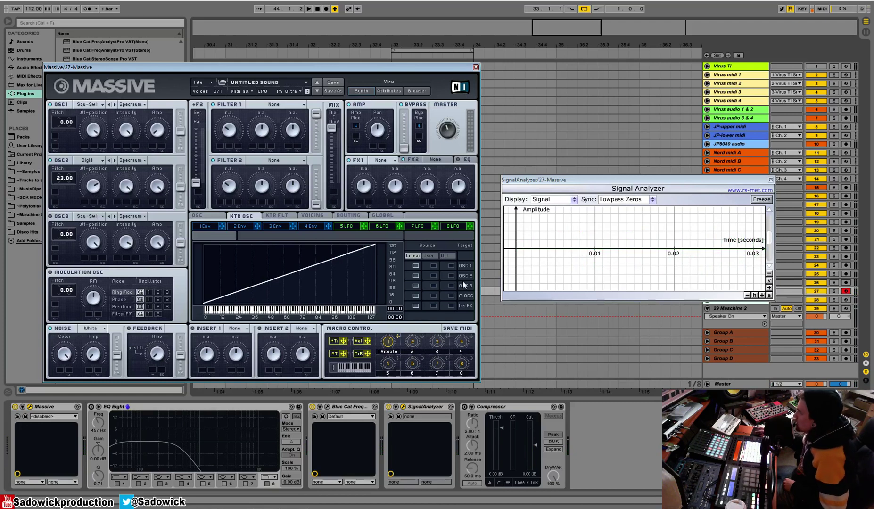
Step: Turn off oscillator 2 key tracking, drop its pitch to -12.00, and route it fully to filter 1
click(451, 275)
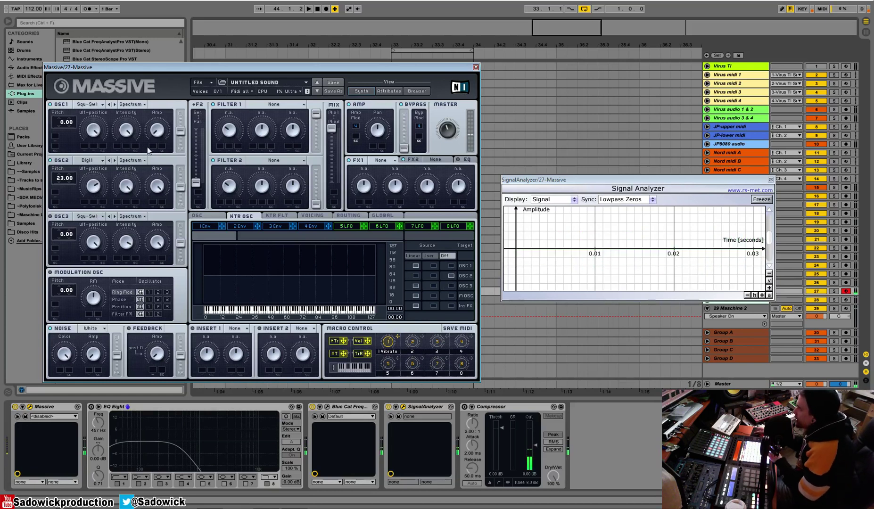
drag(61, 181, 62, 213)
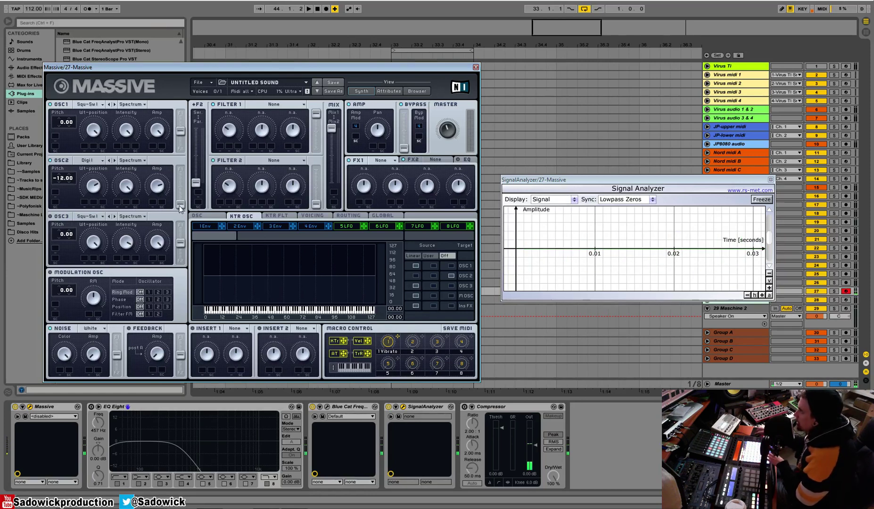
drag(179, 209, 180, 171)
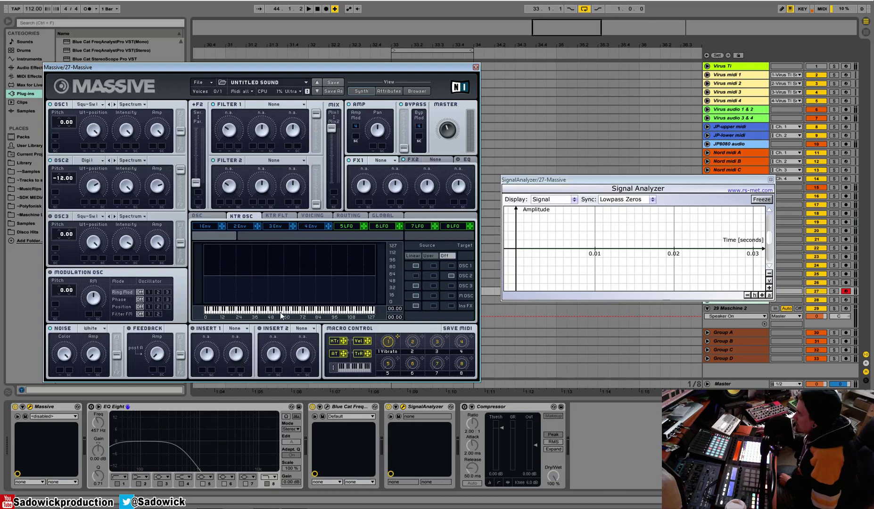
Step: Start a new sound, feed oscillator 1 fully into a Lowpass 4 filter 1, and turn off its key tracking
click(203, 82)
click(210, 88)
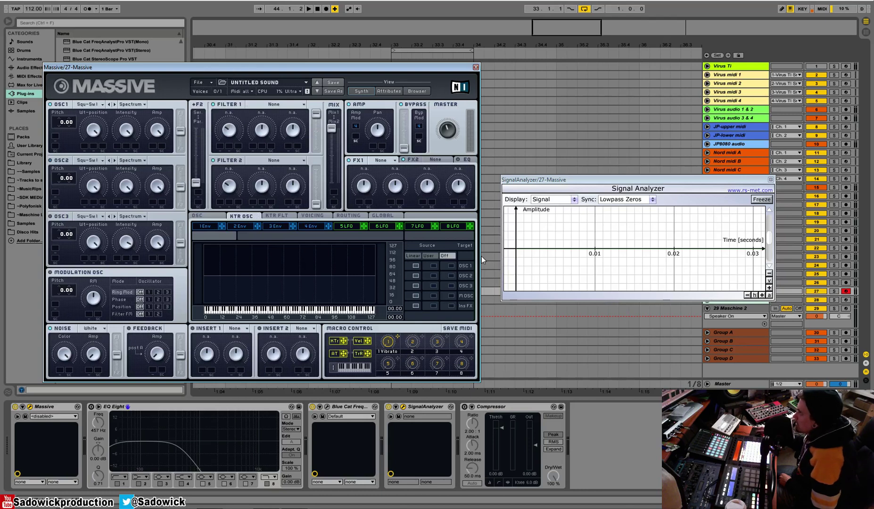
click(275, 216)
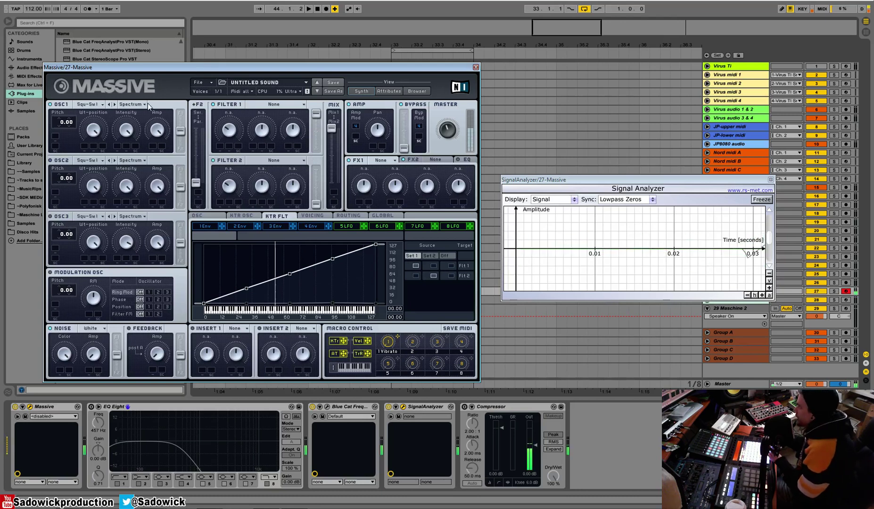
drag(180, 131, 183, 100)
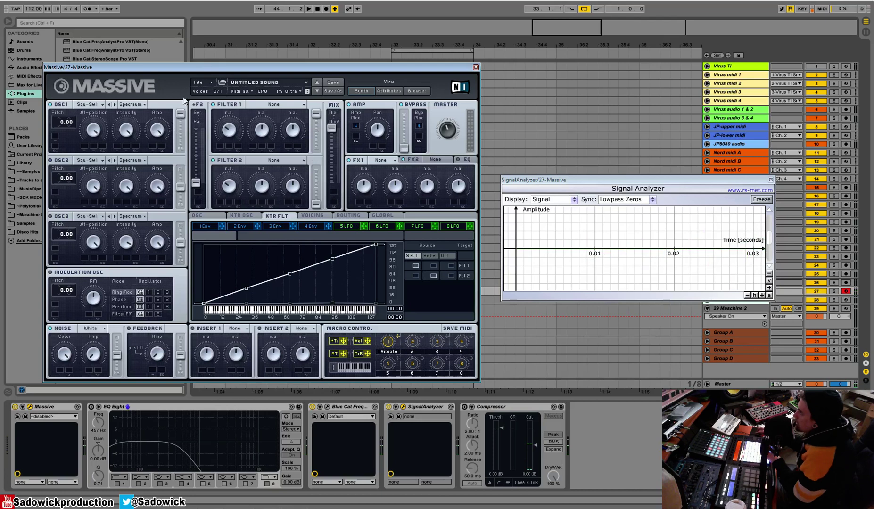
click(272, 104)
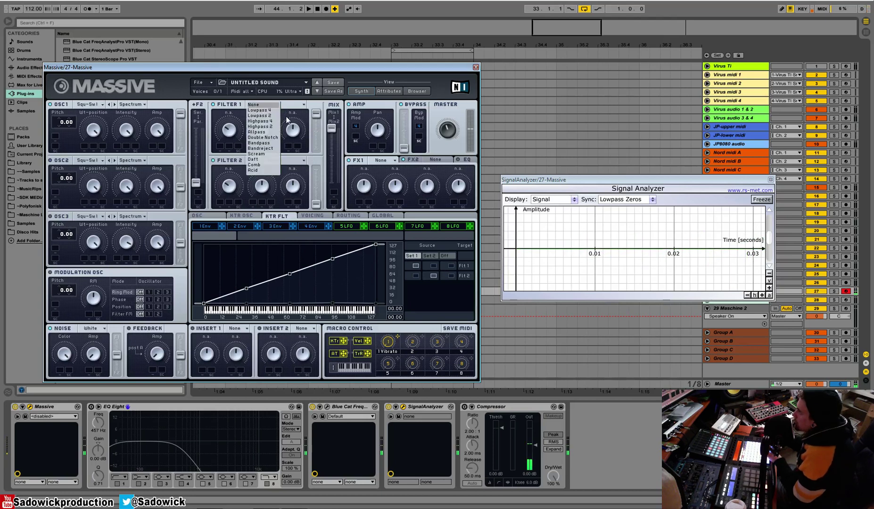
click(259, 109)
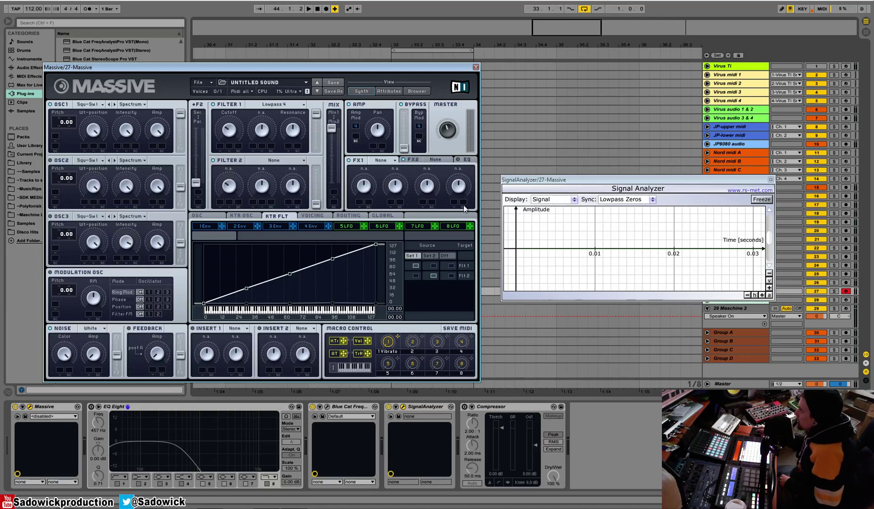
click(451, 266)
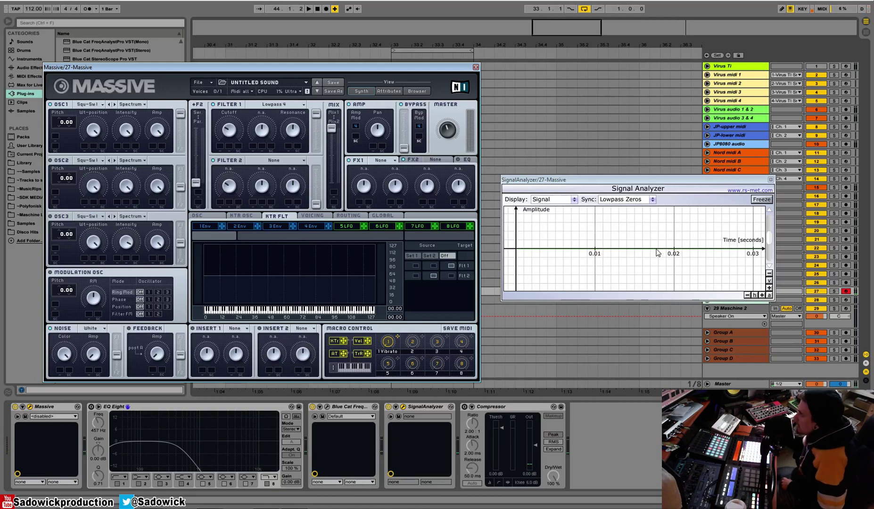
Step: Compare filter 1 key tracking on Set 1, Set 2 and Off, settling on Set 1
click(415, 266)
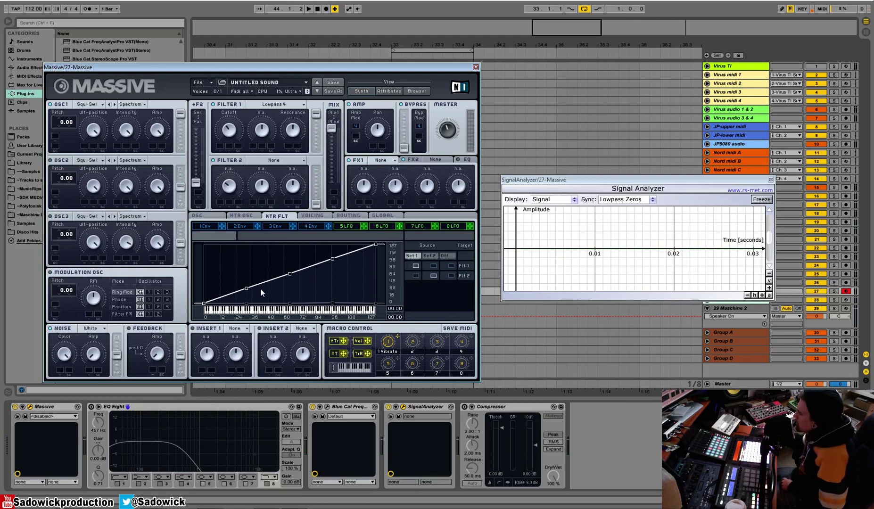
click(451, 265)
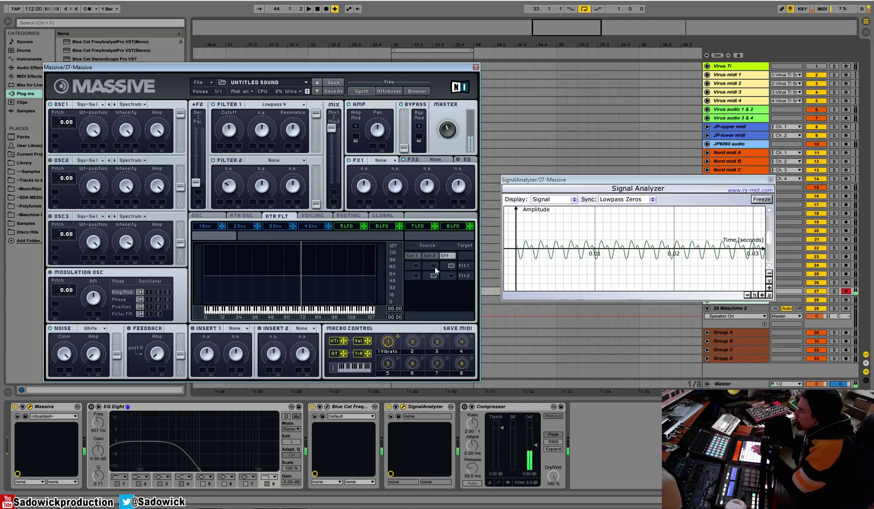
click(432, 266)
click(451, 266)
click(434, 266)
click(451, 265)
click(431, 265)
click(451, 266)
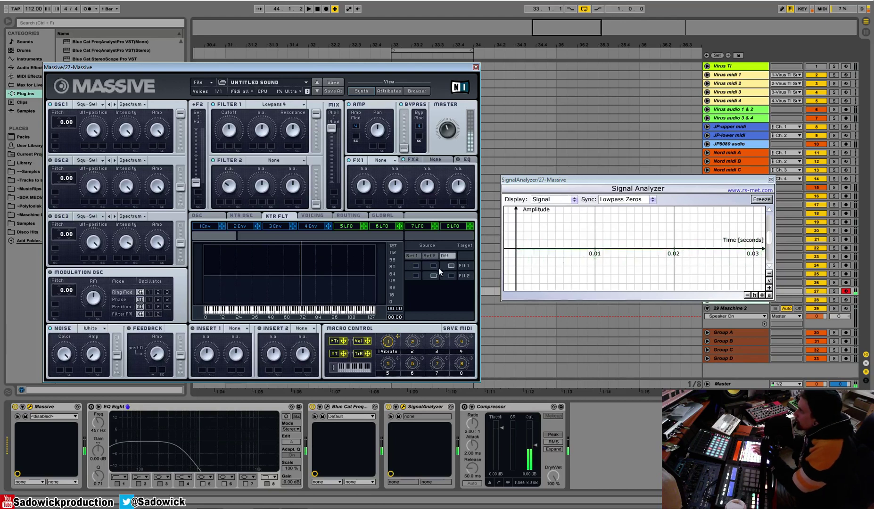
click(417, 265)
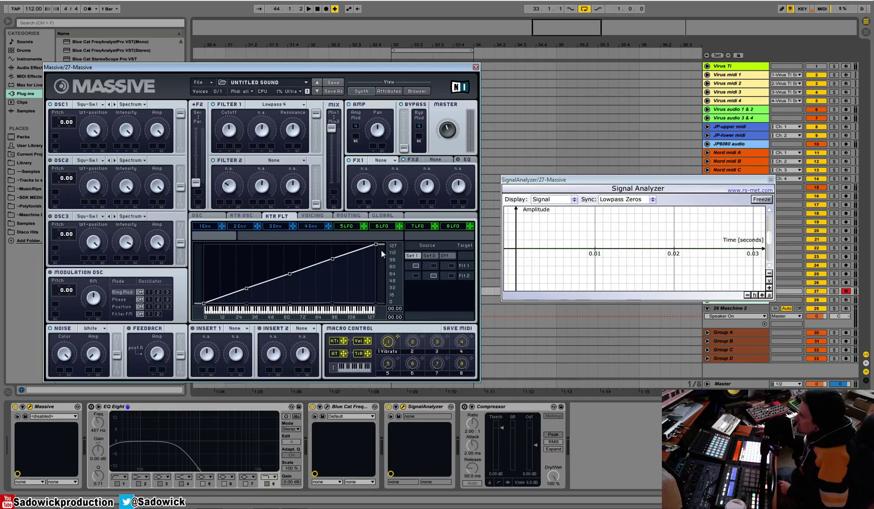
Step: Drag the filter tracking curve into a low-then-flat-high step jumping near key 36 through key 127
drag(376, 246, 375, 282)
drag(333, 258, 274, 288)
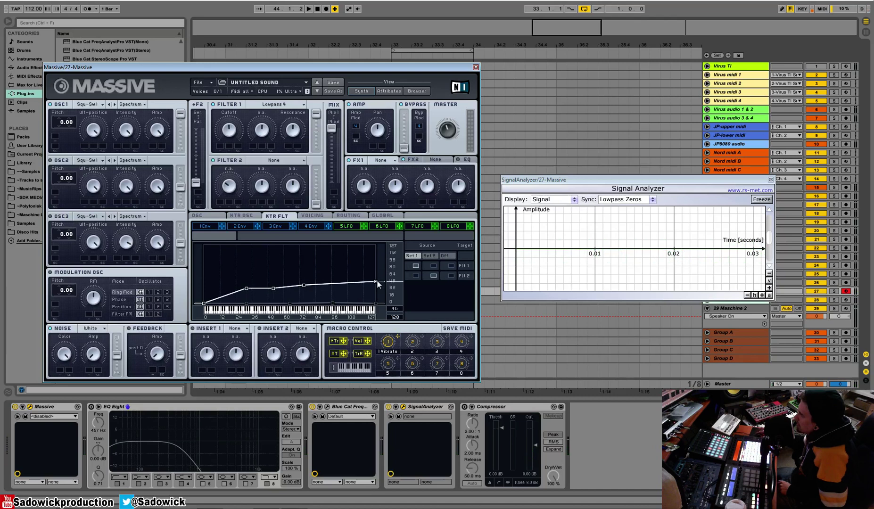
drag(376, 282, 285, 231)
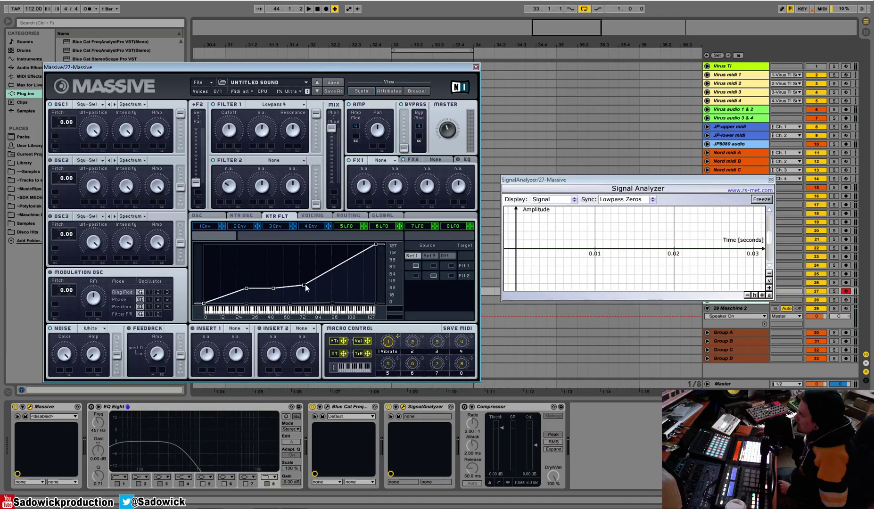
drag(305, 284, 288, 280)
drag(377, 245, 306, 261)
drag(274, 292, 271, 287)
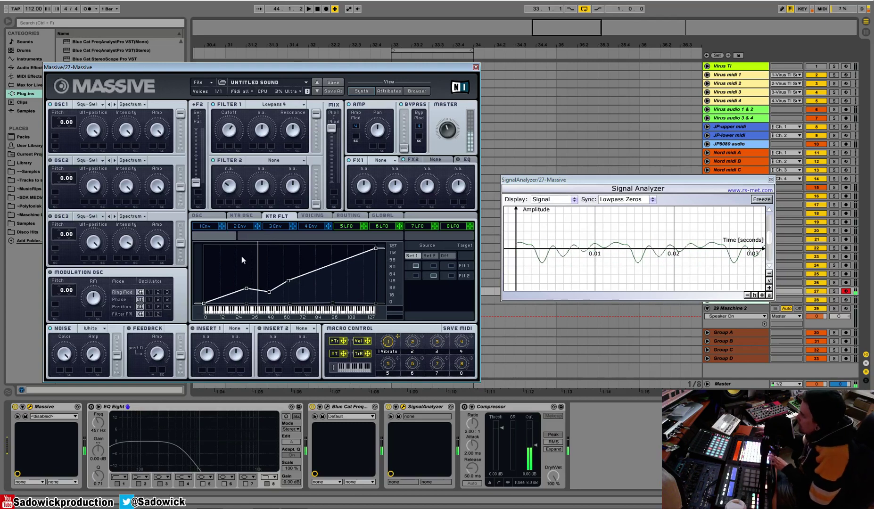
drag(247, 289, 255, 258)
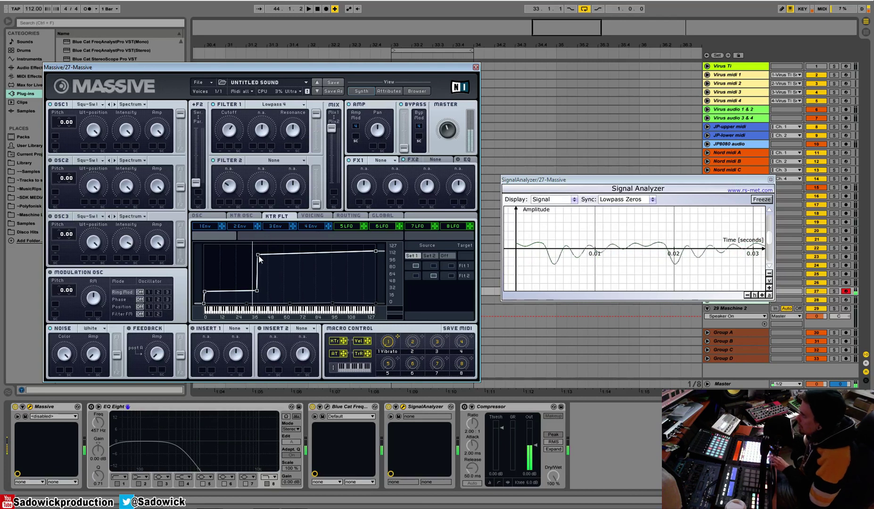
drag(258, 254, 258, 266)
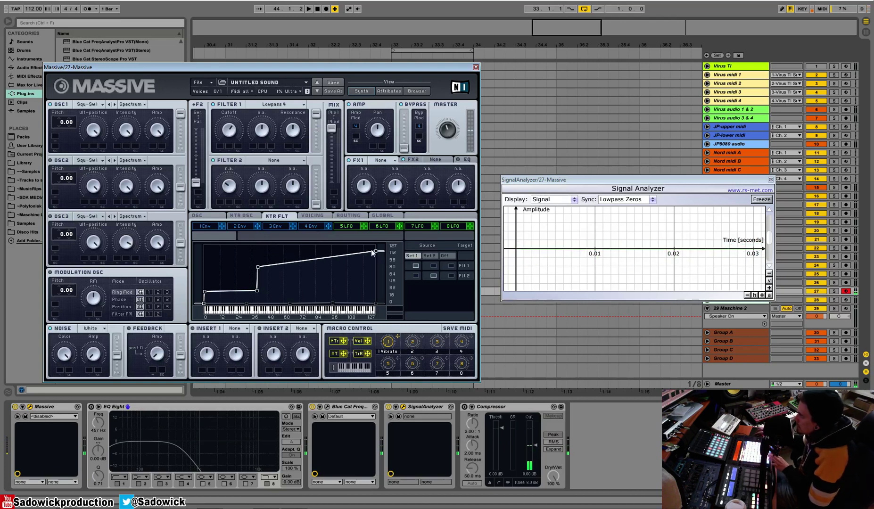
drag(376, 251, 377, 267)
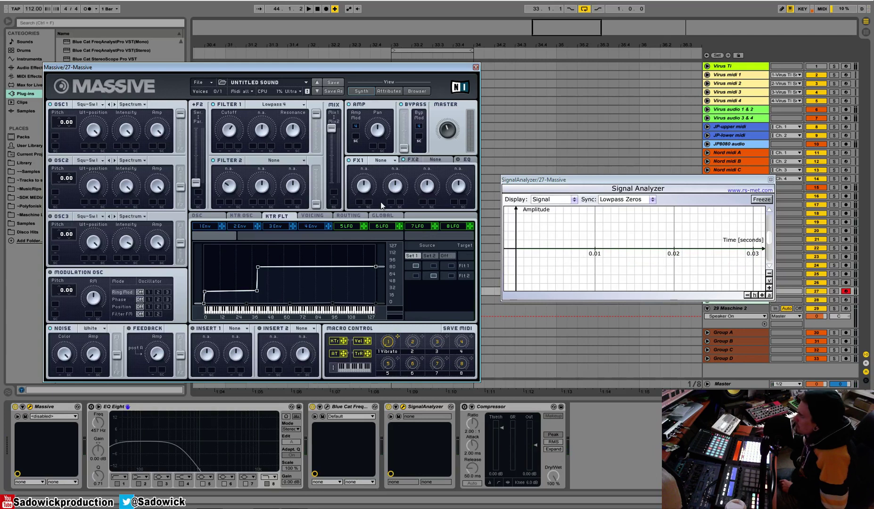
Step: Turn off filter 2 key tracking, make filter 1 a Daft filter, and lower its cutoff
click(451, 275)
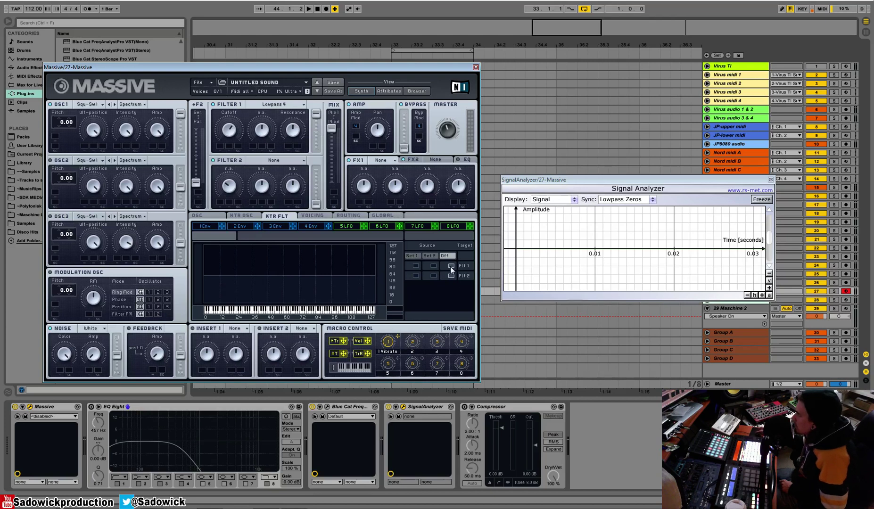
click(253, 104)
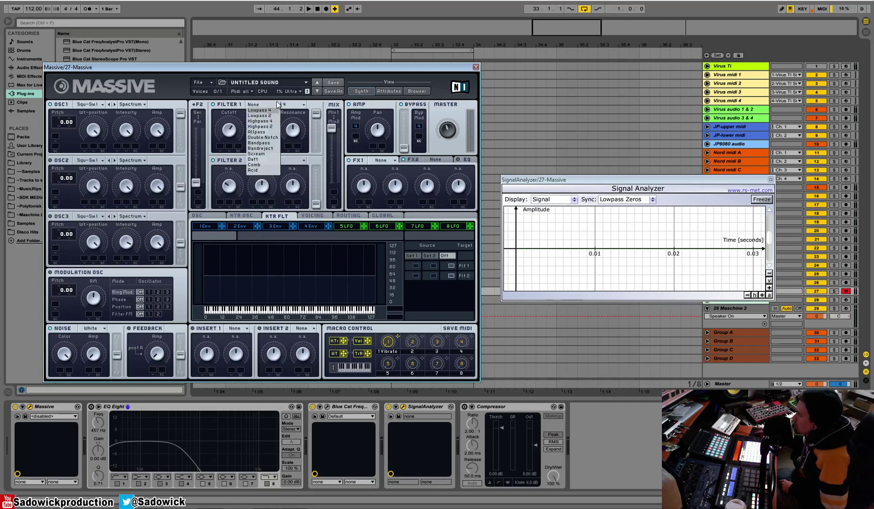
click(263, 160)
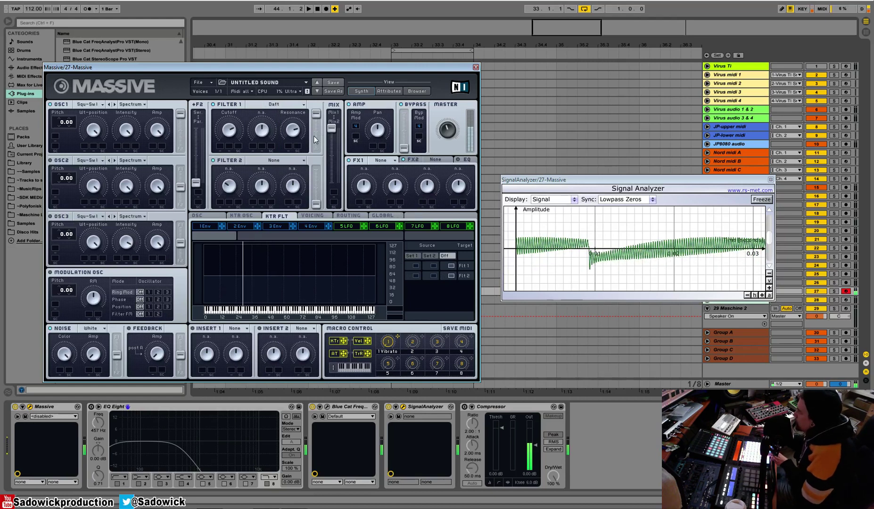
drag(238, 138, 227, 165)
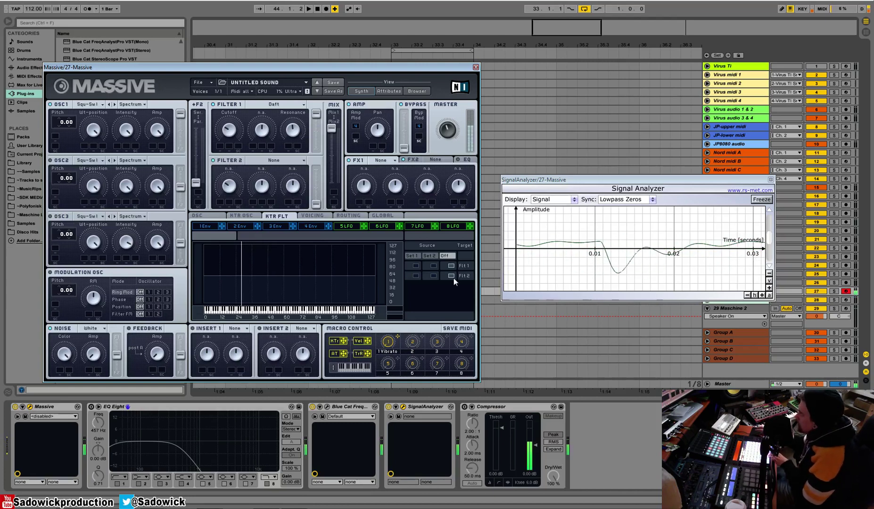
Step: Put filter 2 key tracking on Set 1 and shift the Ser/Par and Mix sliders
click(415, 276)
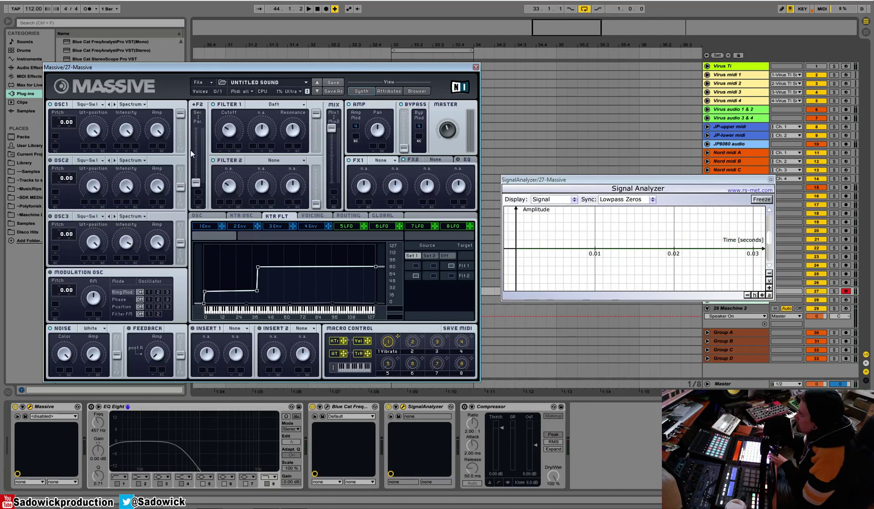
drag(197, 182, 197, 126)
drag(317, 204, 317, 170)
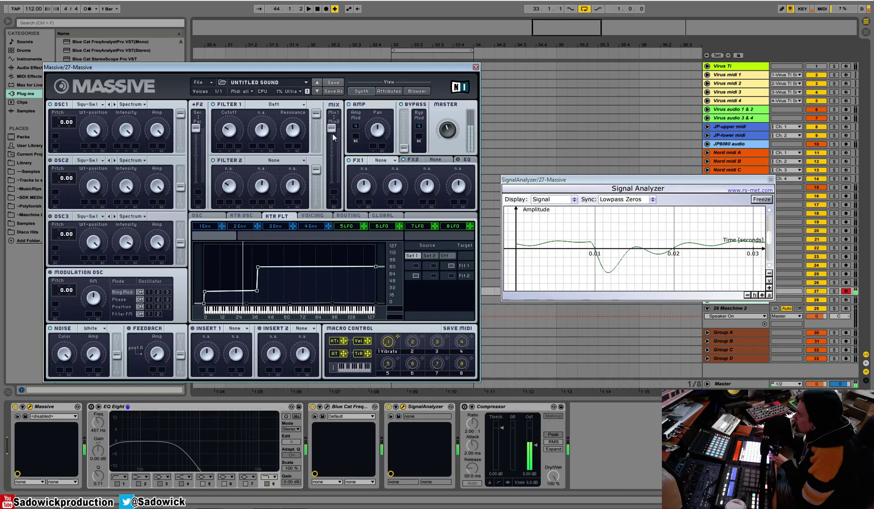
drag(332, 128, 332, 183)
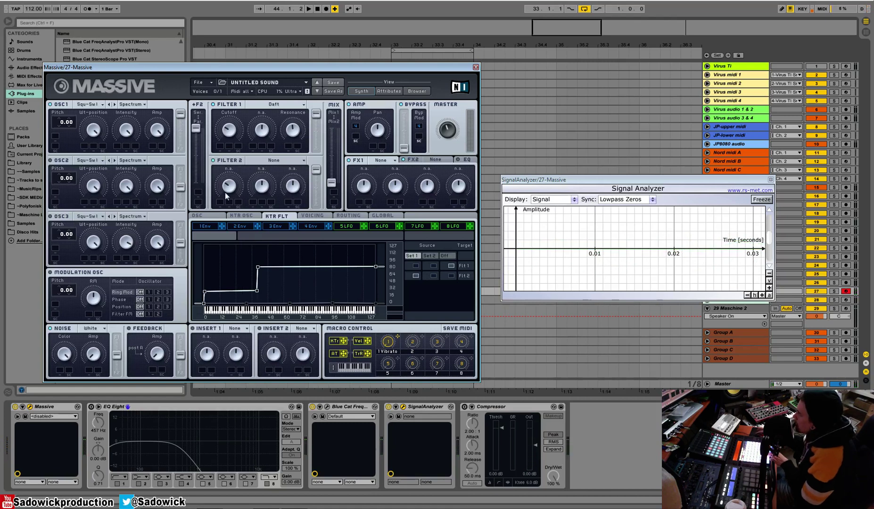
Step: Make filter 2 a Double Notch, sweep its cutoff, and reshape the curve into a gradual climb
click(278, 161)
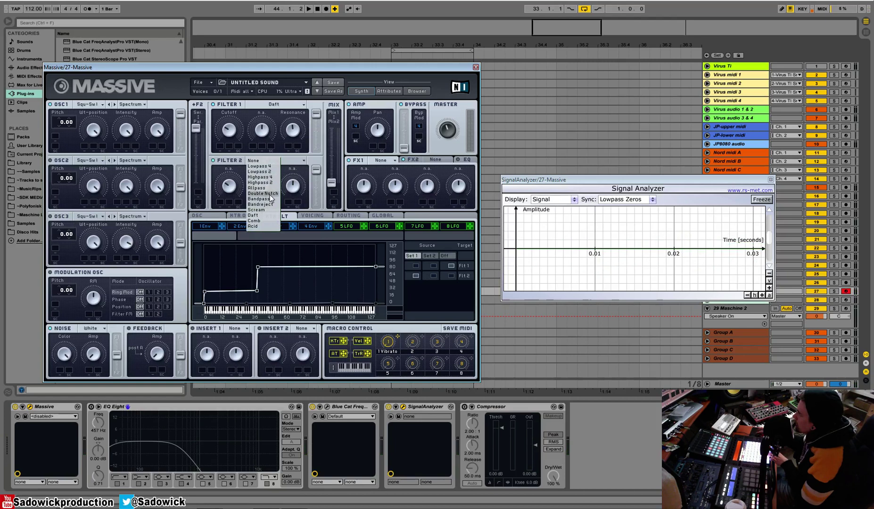
click(268, 194)
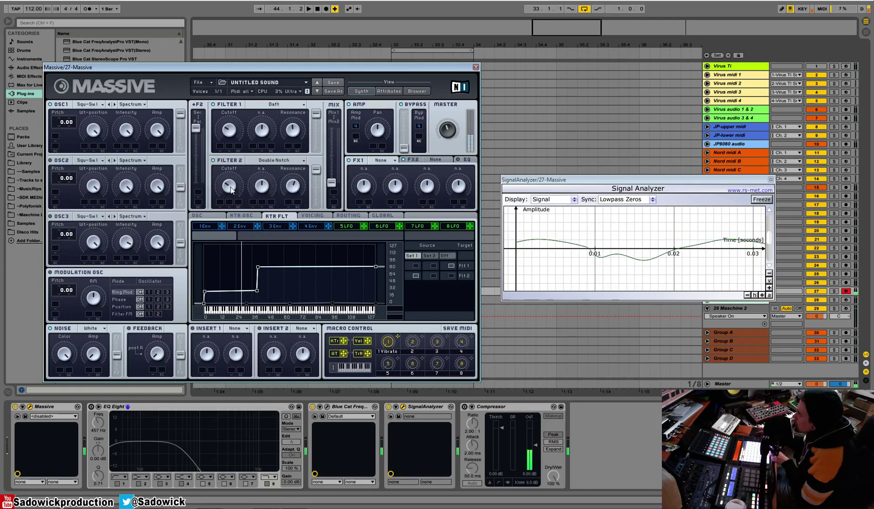
mouse_move(231, 189)
mouse_down()
mouse_move(239, 143)
mouse_move(238, 174)
mouse_up()
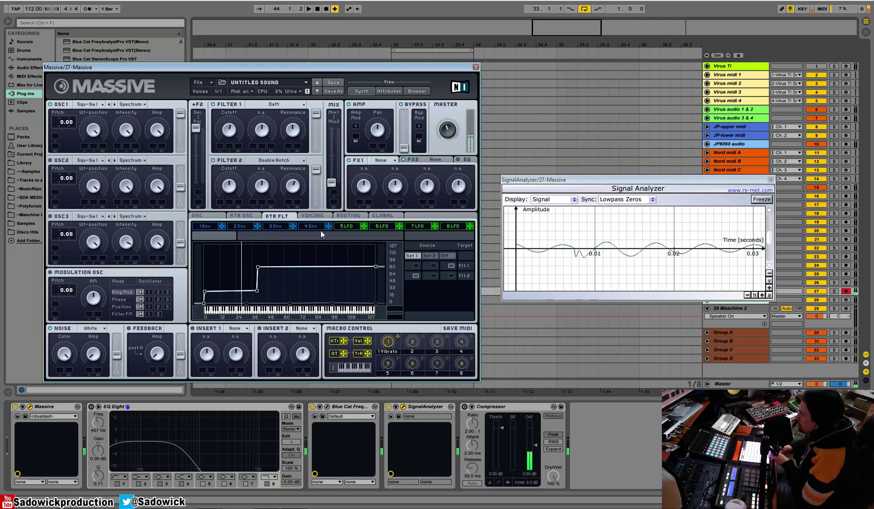
drag(257, 291, 244, 258)
drag(228, 264, 267, 266)
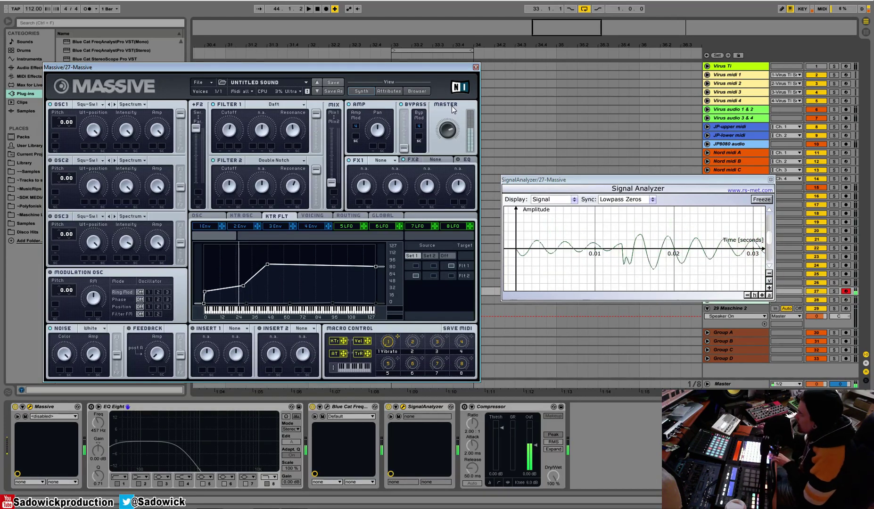
Step: Switch filter 2 key tracking to the linear Set 2 curve, then view the KTR OSC page
click(453, 277)
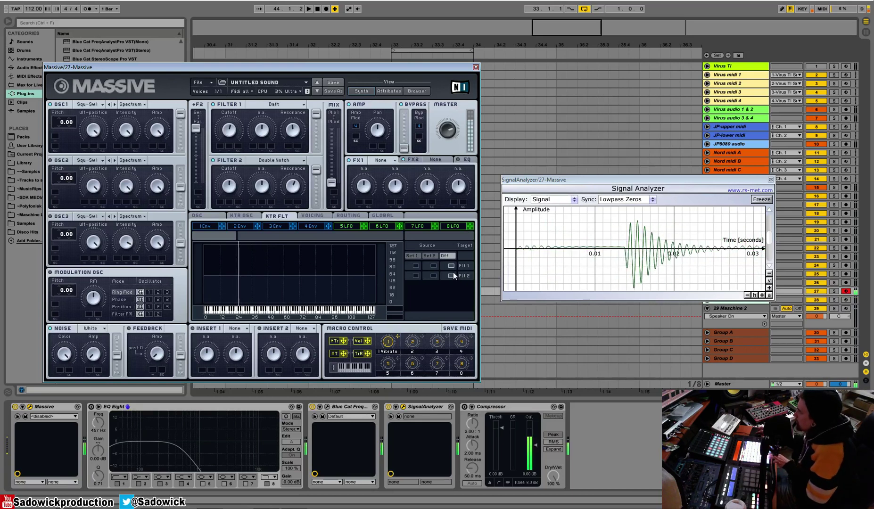
click(434, 276)
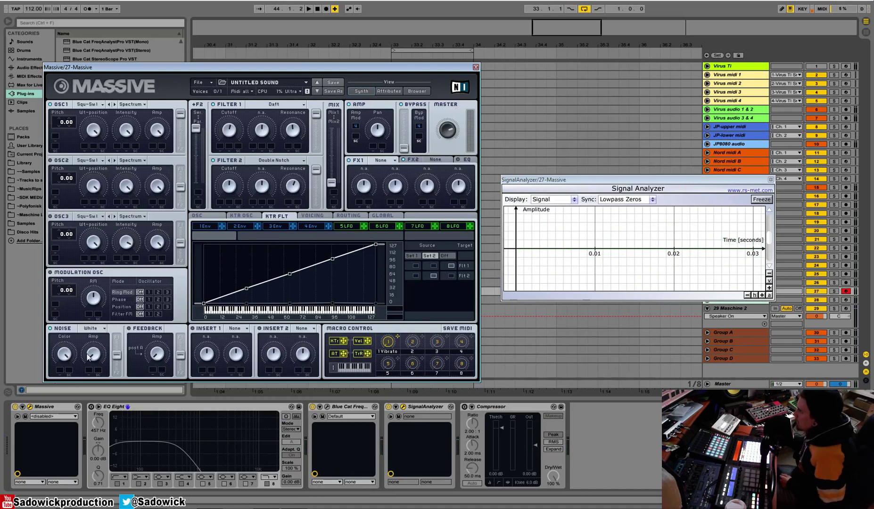
click(243, 216)
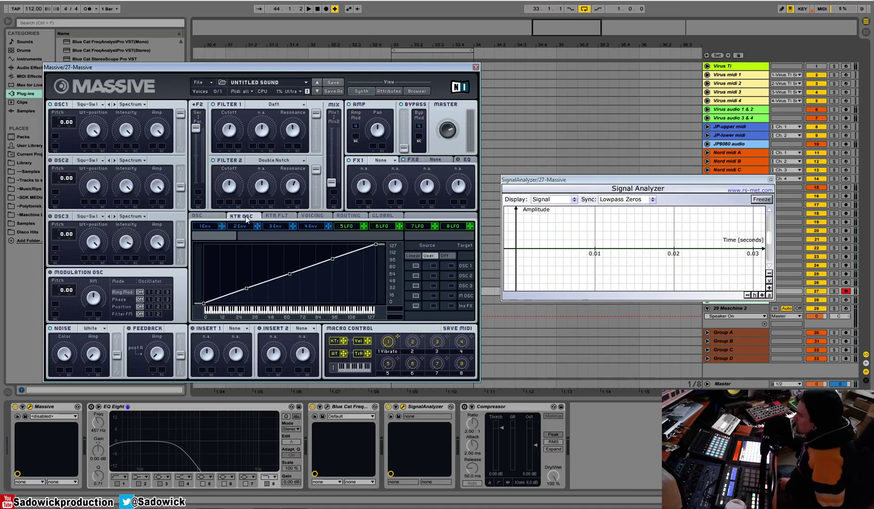